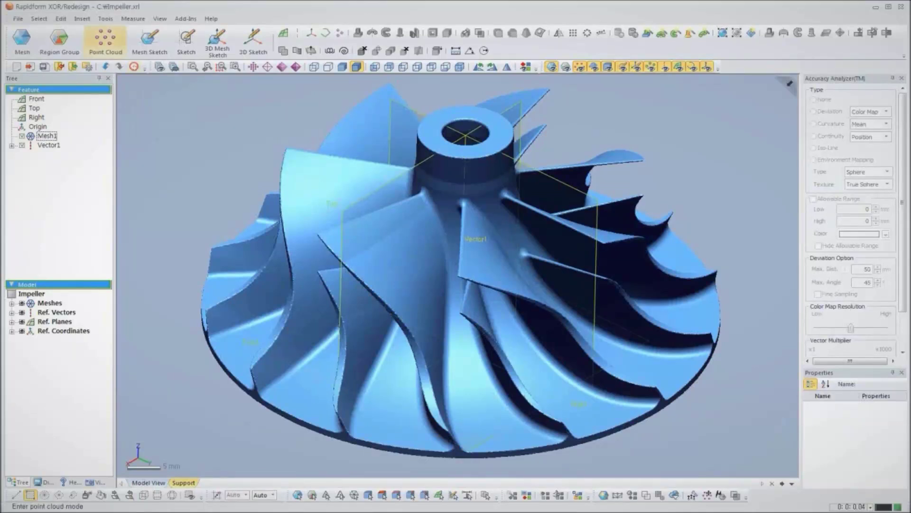
- Segment the impeller scan mesh into region groups
{"action": "left_click", "coordinate": [59, 38]}
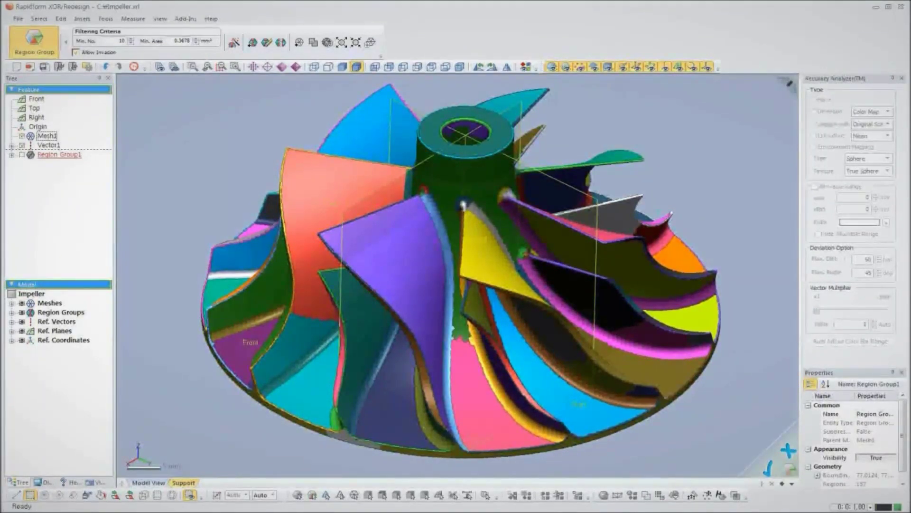
{"action": "right_click_drag", "start_coordinate": [465, 266], "coordinate": [465, 226]}
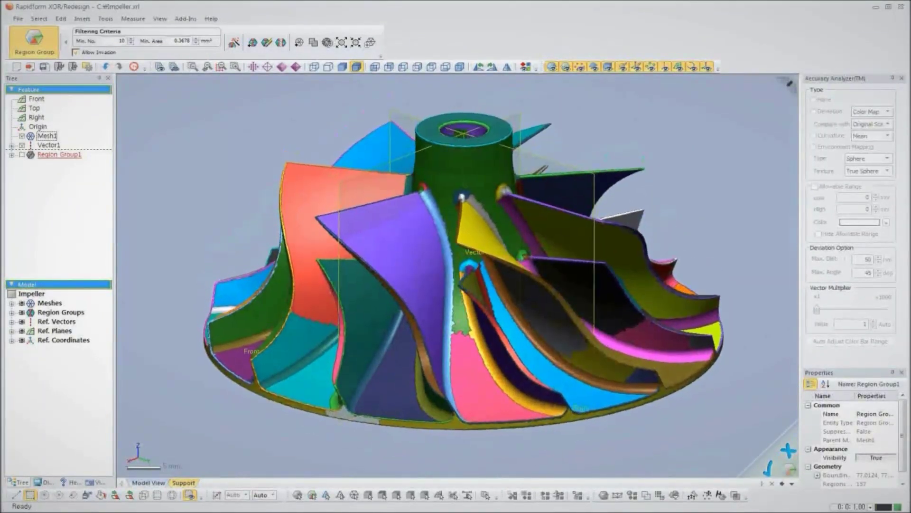
- Set up a mesh sketch with the rotational method, using Vector1 as central axis and the Right plane as base plane
{"action": "left_click", "coordinate": [464, 173]}
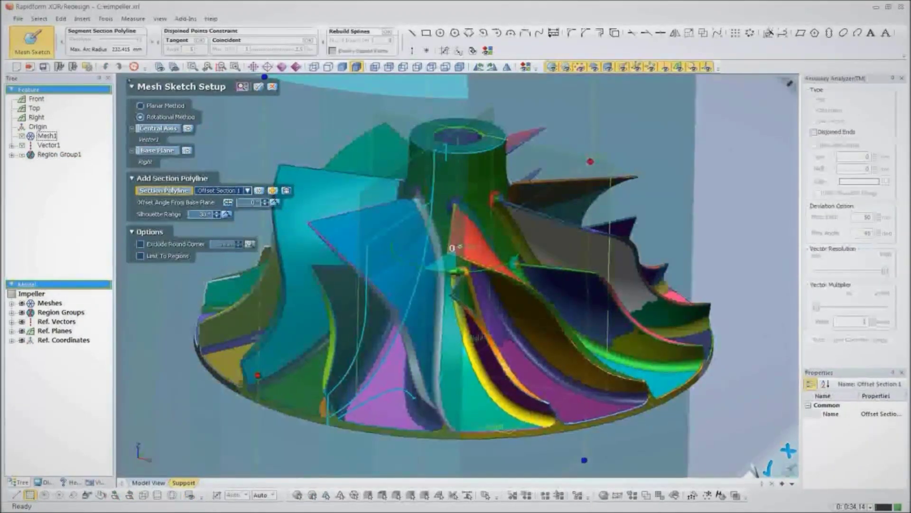
{"action": "scroll", "coordinate": [456, 256], "scroll_direction": "down", "scroll_amount": 5}
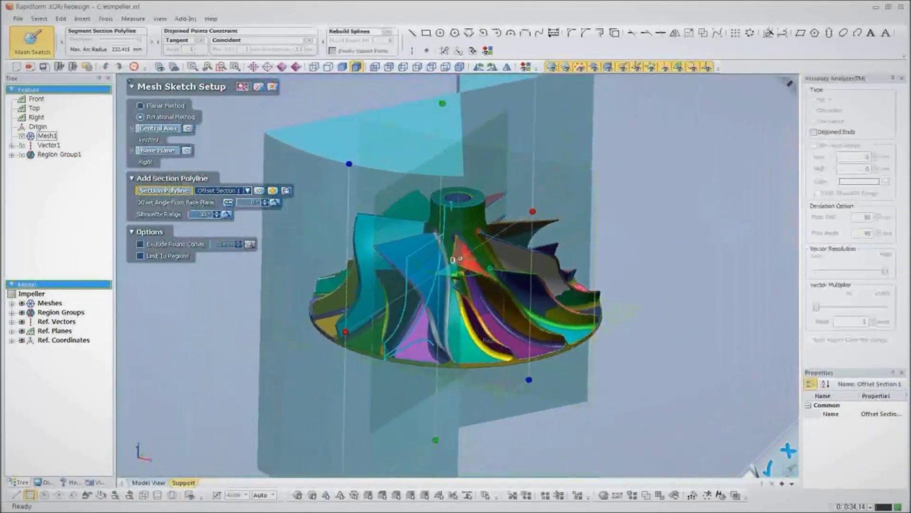
{"action": "right_click_drag", "start_coordinate": [455, 256], "coordinate": [457, 303]}
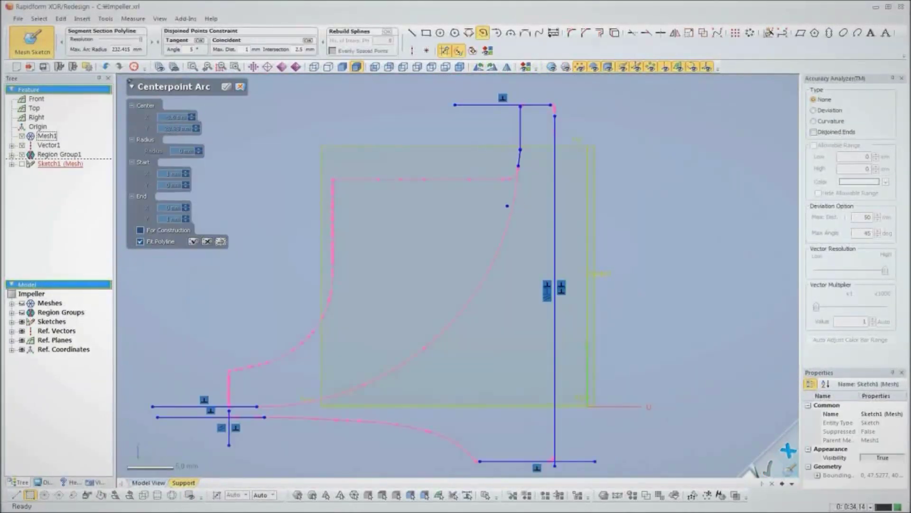
- Fit centerpoint arcs to the successive segments of the hub's curved section polyline
{"action": "left_click", "coordinate": [509, 208]}
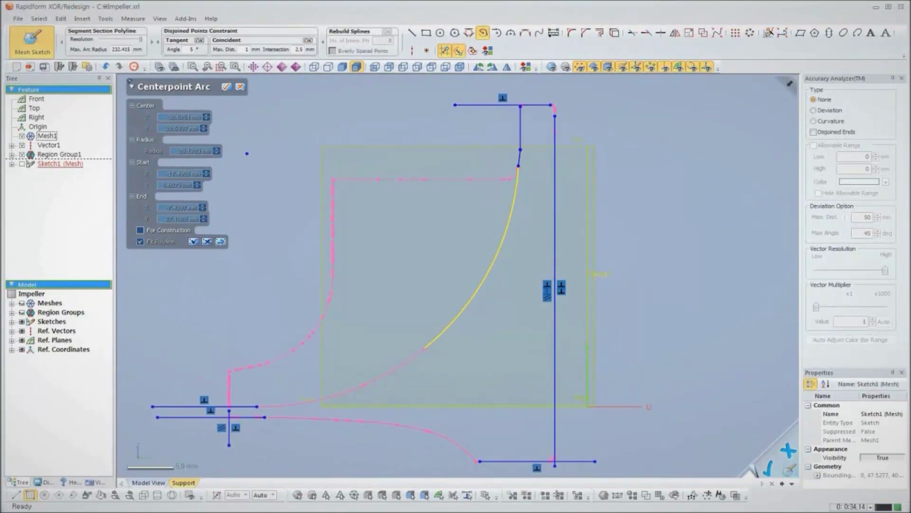
{"action": "key", "text": "Return"}
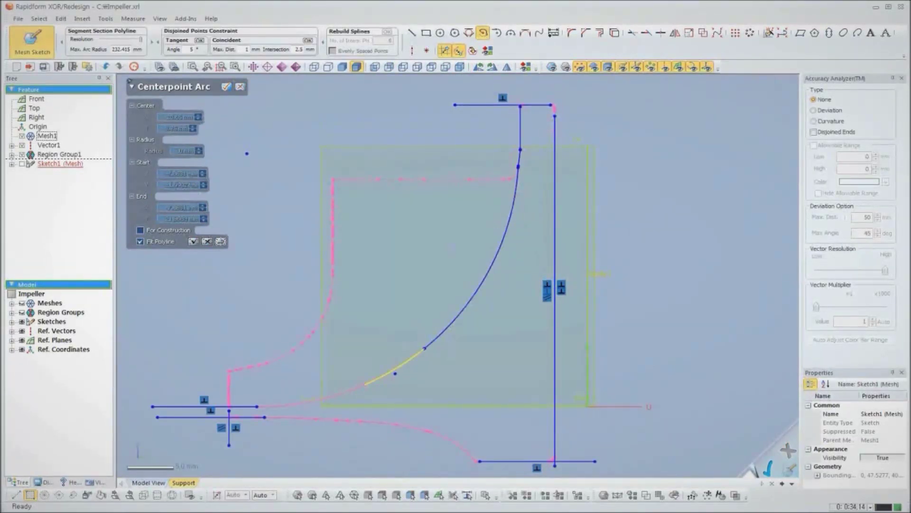
{"action": "double_click", "coordinate": [395, 373]}
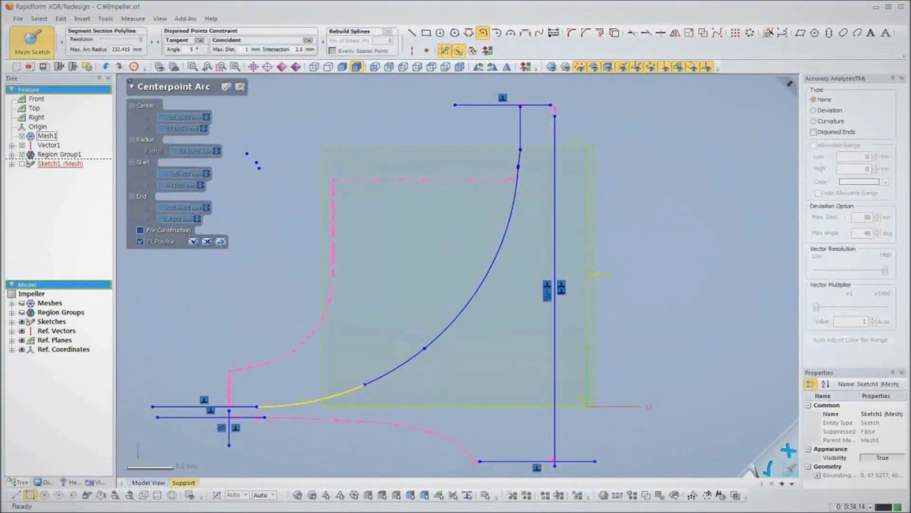
{"action": "key", "text": "Escape"}
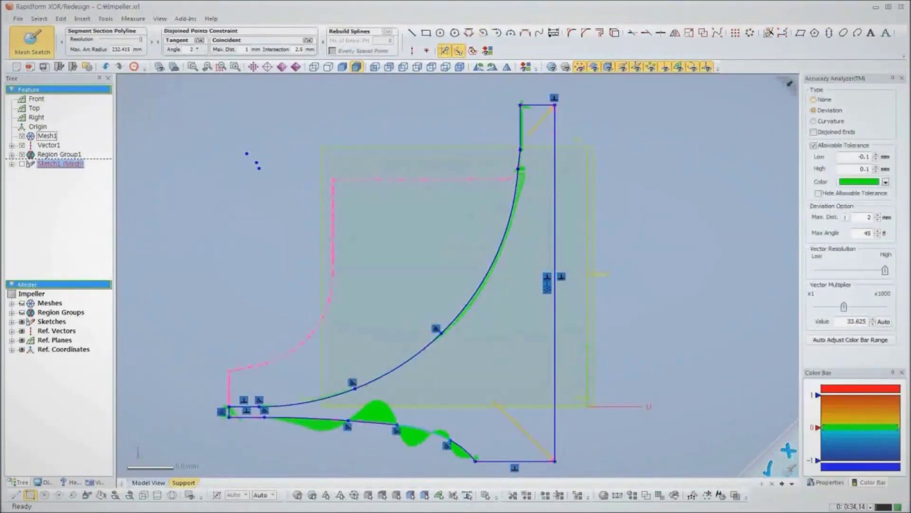
- Check the sketch curves' deviation from the scan section, and switch the deviation display off
{"action": "left_click", "coordinate": [817, 100]}
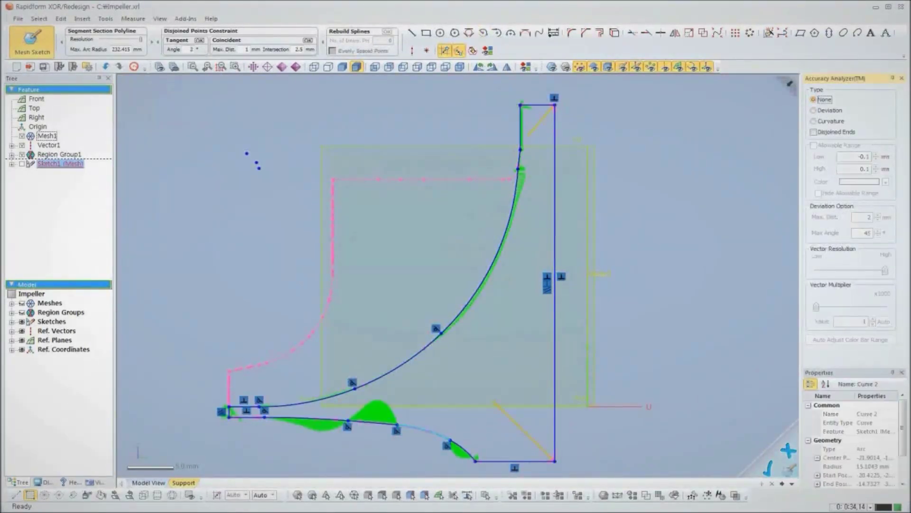
{"action": "left_click", "coordinate": [814, 110]}
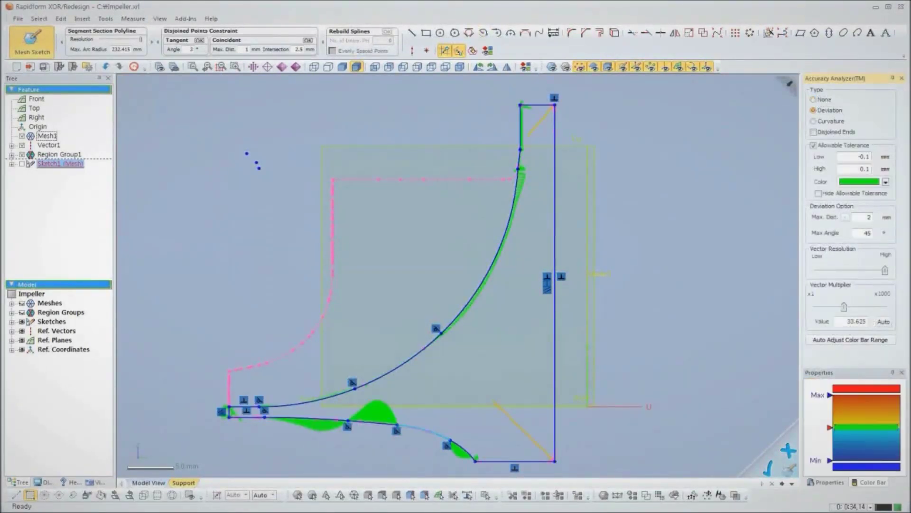
{"action": "left_click", "coordinate": [814, 100]}
{"action": "key", "text": "Escape"}
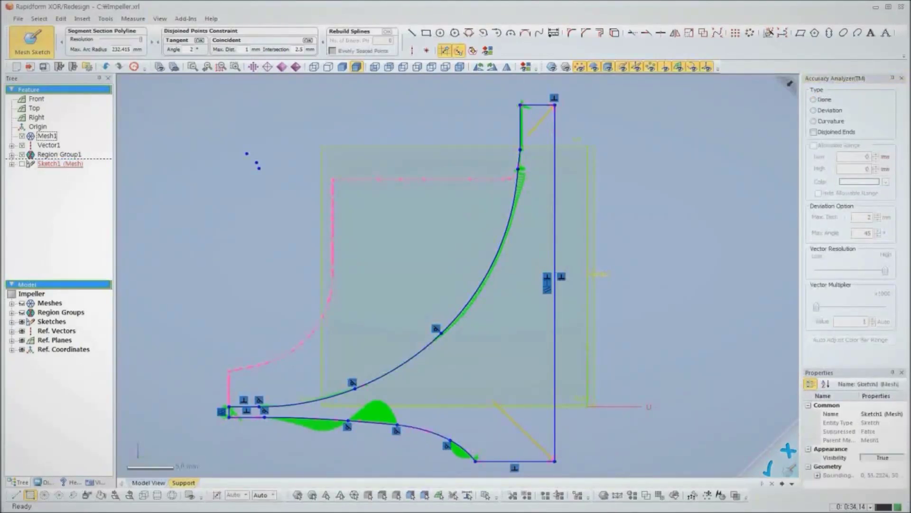
{"action": "left_click", "coordinate": [815, 100]}
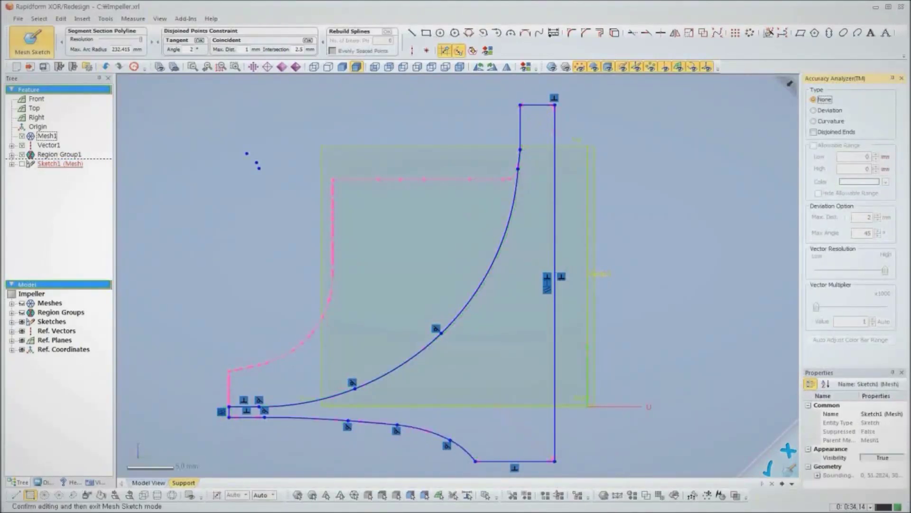
- Exit the hub's mesh sketch and show the mesh with its region colours hidden
{"action": "left_click", "coordinate": [31, 39]}
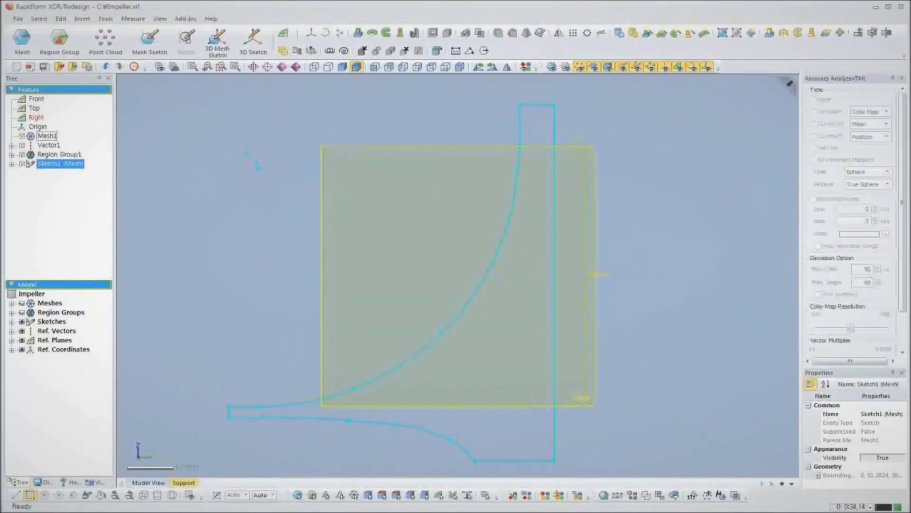
{"action": "key", "text": "ctrl+1"}
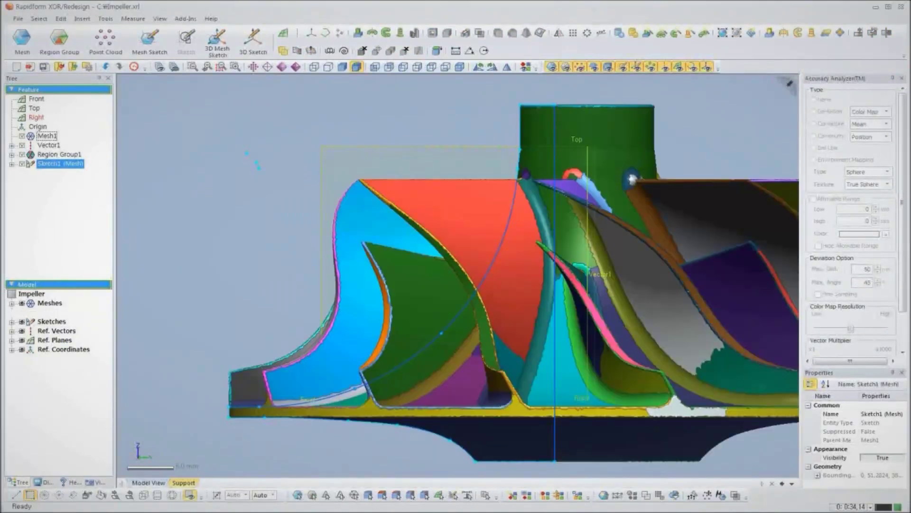
{"action": "key", "text": "ctrl+2"}
{"action": "key", "text": "alt+7"}
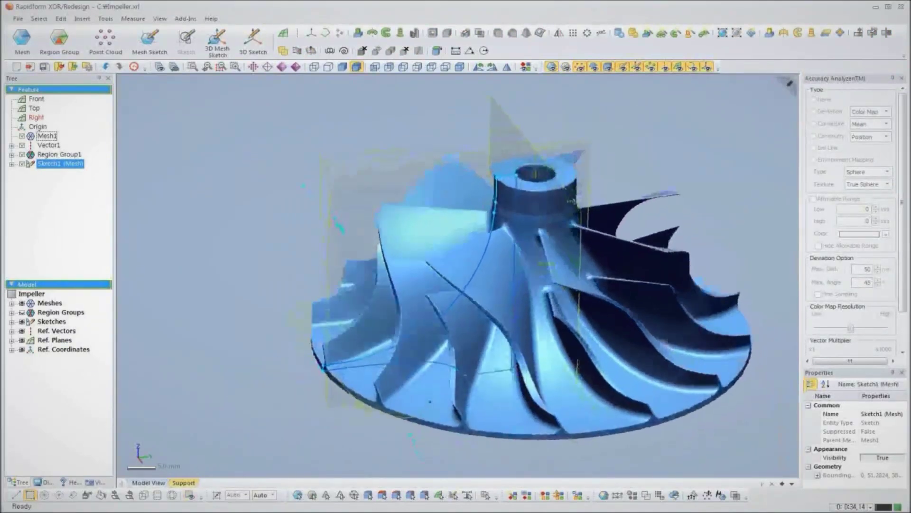
- Revolve the hub profile sketch 360° in one direction about Vector1 into a solid
{"action": "left_click", "coordinate": [372, 33]}
{"action": "left_click", "coordinate": [48, 146]}
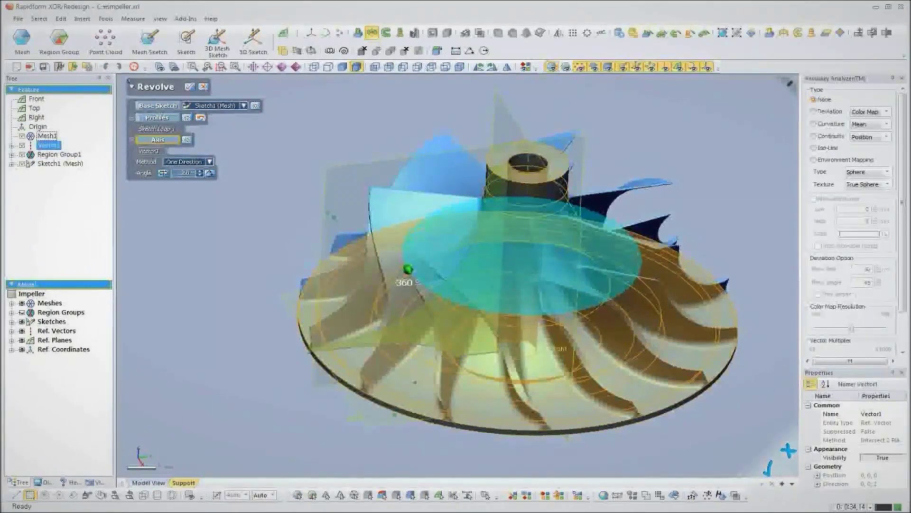
{"action": "key", "text": "Return"}
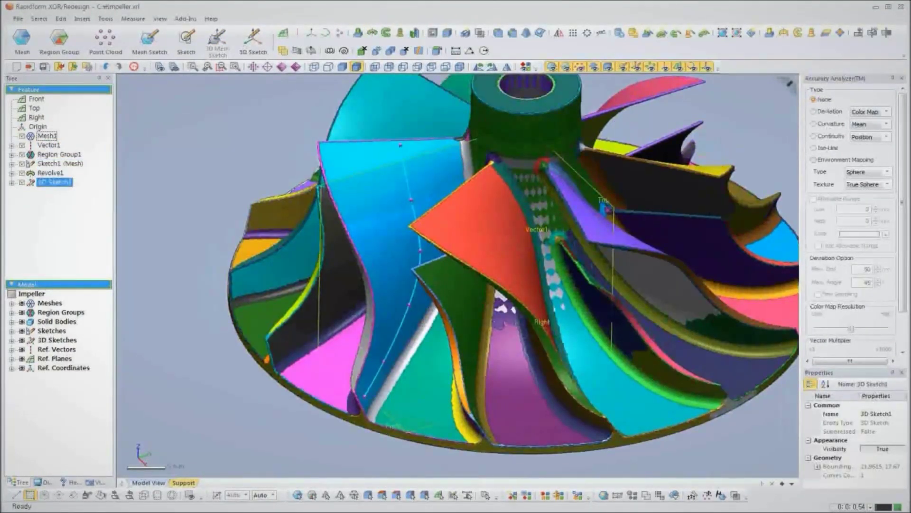
- Preview a Loft Wizard surface on the large blade's region, using the 3D sketch curve as path and sections set by number
{"action": "left_click", "coordinate": [690, 32]}
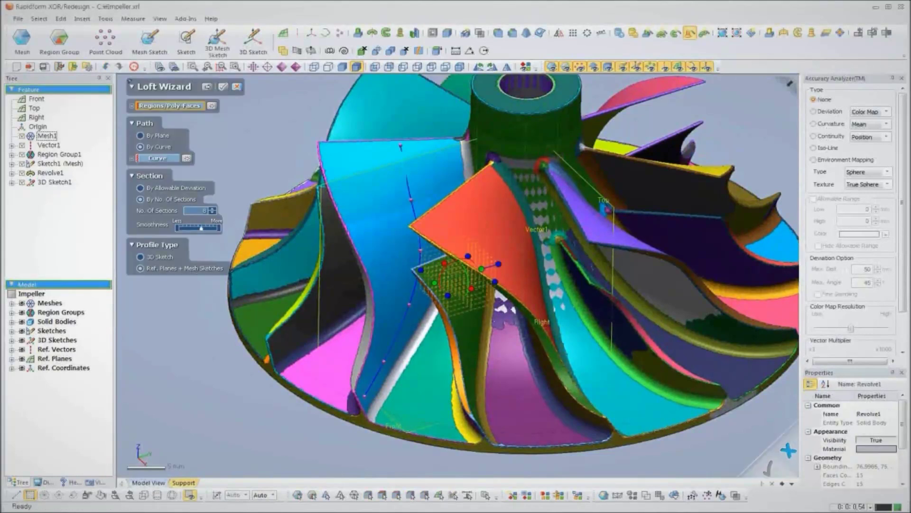
{"action": "left_click", "coordinate": [372, 213]}
{"action": "left_click", "coordinate": [157, 168]}
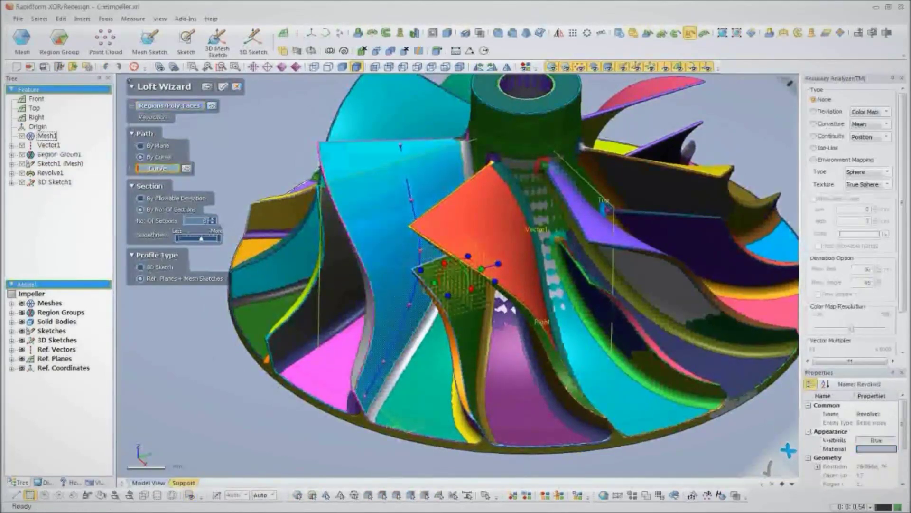
{"action": "left_click", "coordinate": [420, 259]}
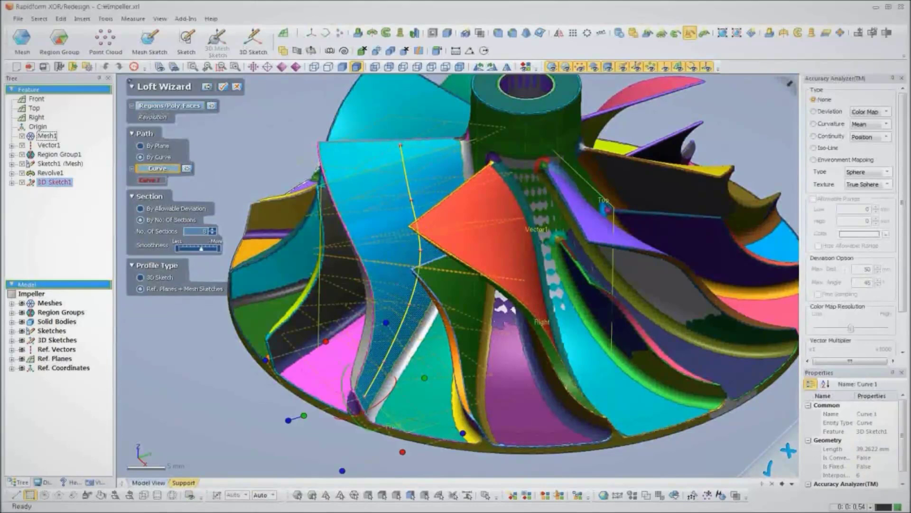
{"action": "right_click_drag", "start_coordinate": [498, 266], "coordinate": [481, 308]}
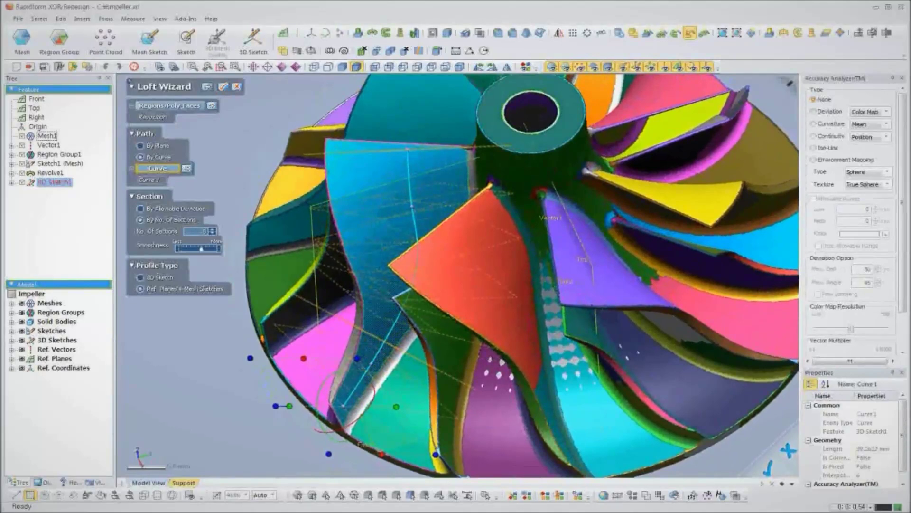
{"action": "left_click", "coordinate": [208, 87]}
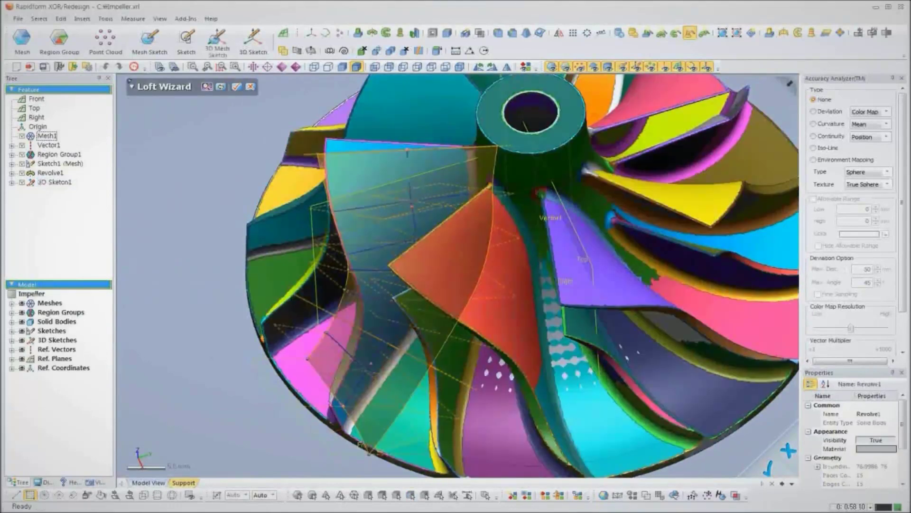
{"action": "right_click_drag", "start_coordinate": [456, 285], "coordinate": [471, 266]}
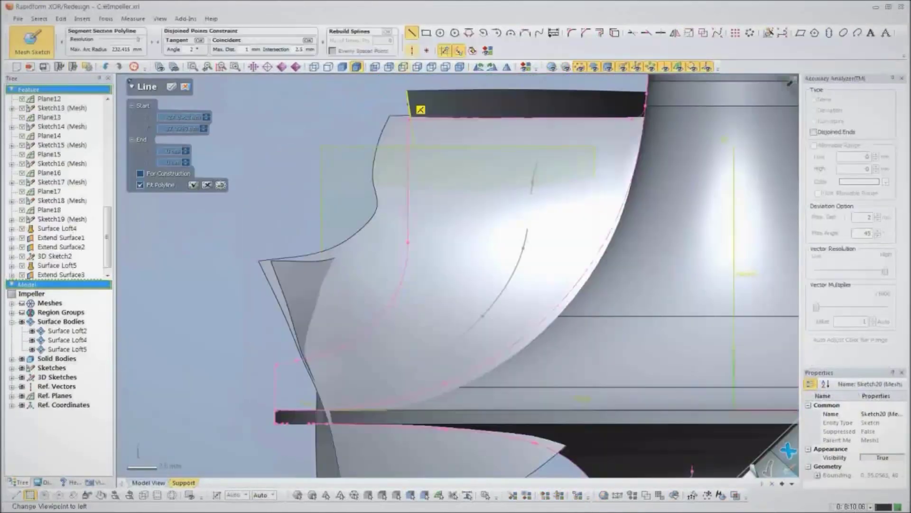
- Fit two lines to the straight parts of the blade's outer-edge section polyline, one upright and one slanted near the rim
{"action": "left_click", "coordinate": [408, 120]}
{"action": "left_click", "coordinate": [409, 242]}
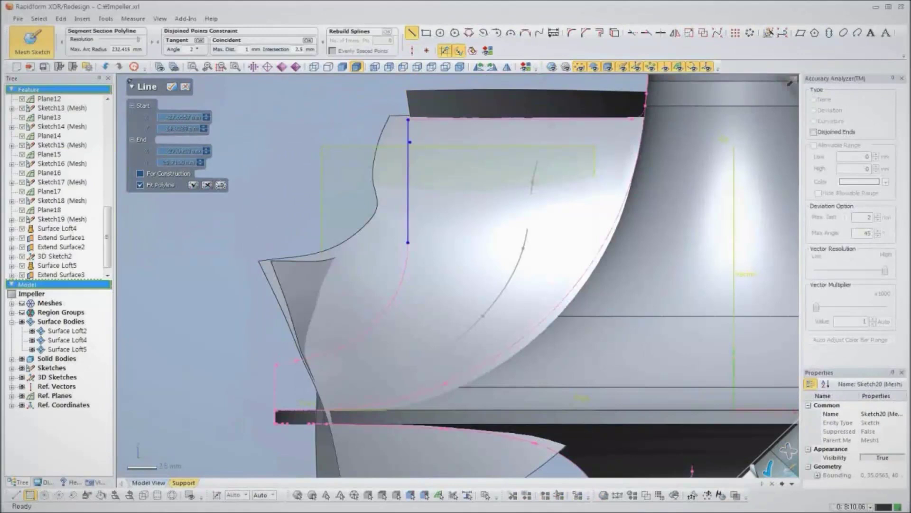
{"action": "left_click", "coordinate": [296, 361]}
{"action": "left_click", "coordinate": [227, 374]}
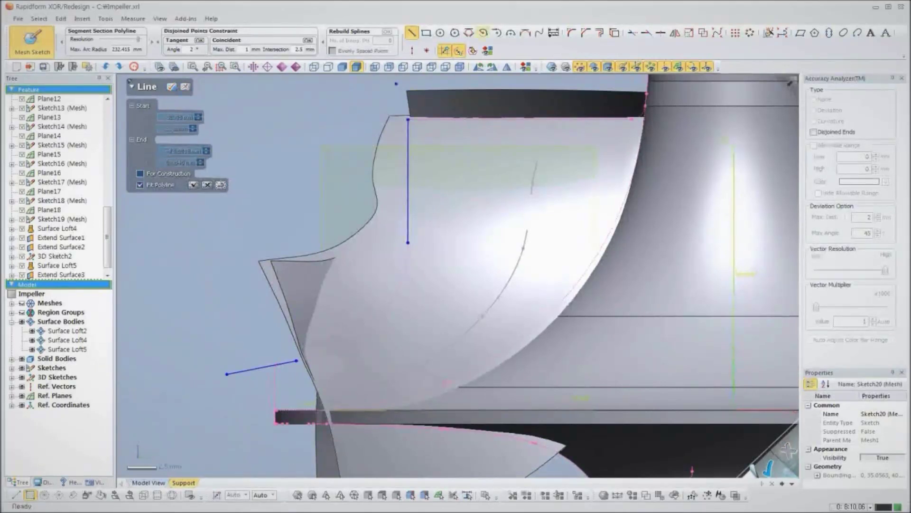
- Fillet the upright and slanted lines so the arc follows the blade's outer-edge section
{"action": "left_click", "coordinate": [572, 32]}
{"action": "left_click", "coordinate": [408, 204]}
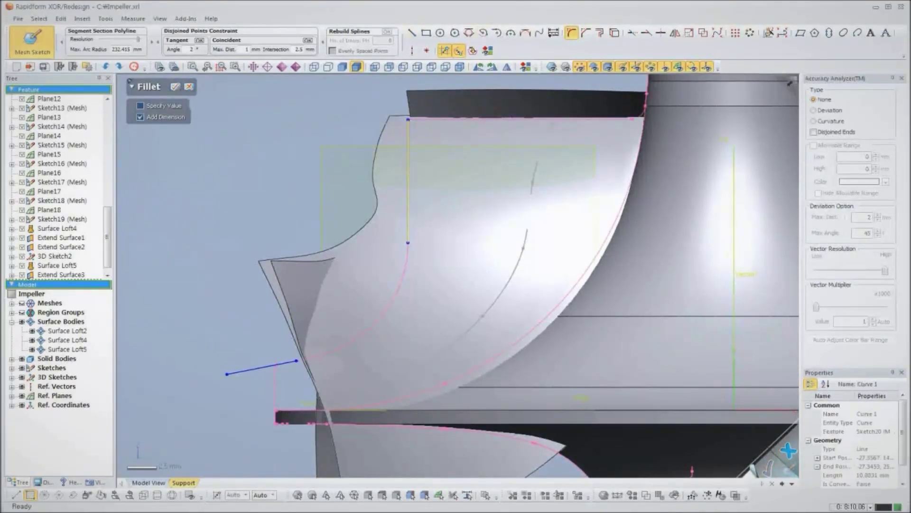
{"action": "left_click", "coordinate": [271, 366]}
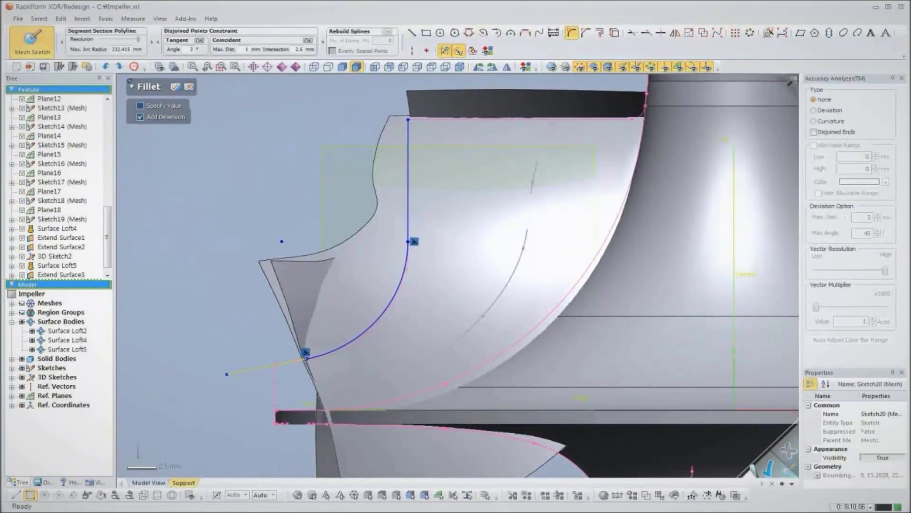
{"action": "left_click", "coordinate": [310, 358]}
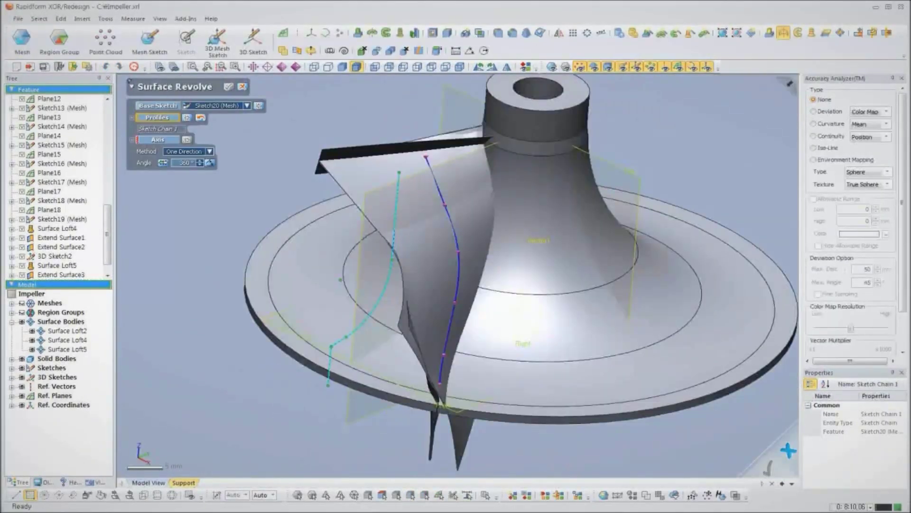
- Revolve the outer-edge sketch into a surface about the hub's cylindrical face, and trim and merge it with the blade and offset surfaces
{"action": "left_click", "coordinate": [157, 139]}
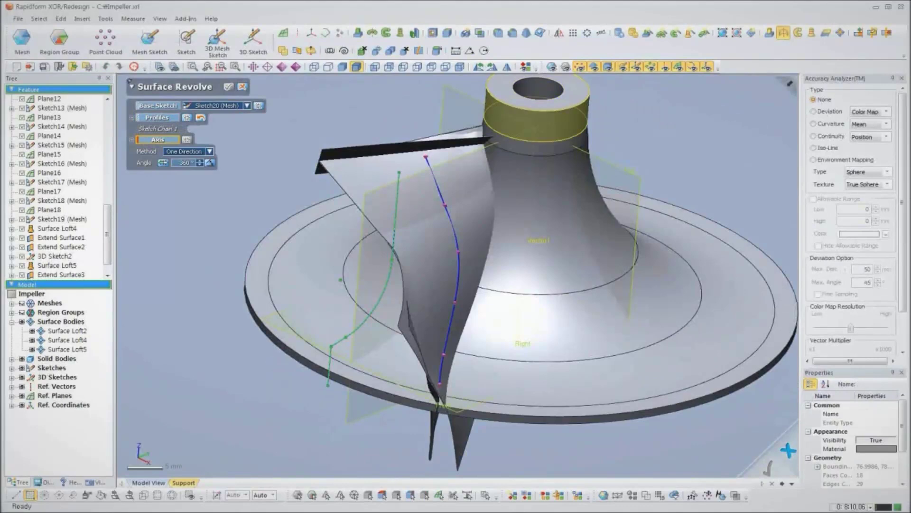
{"action": "left_click", "coordinate": [537, 123]}
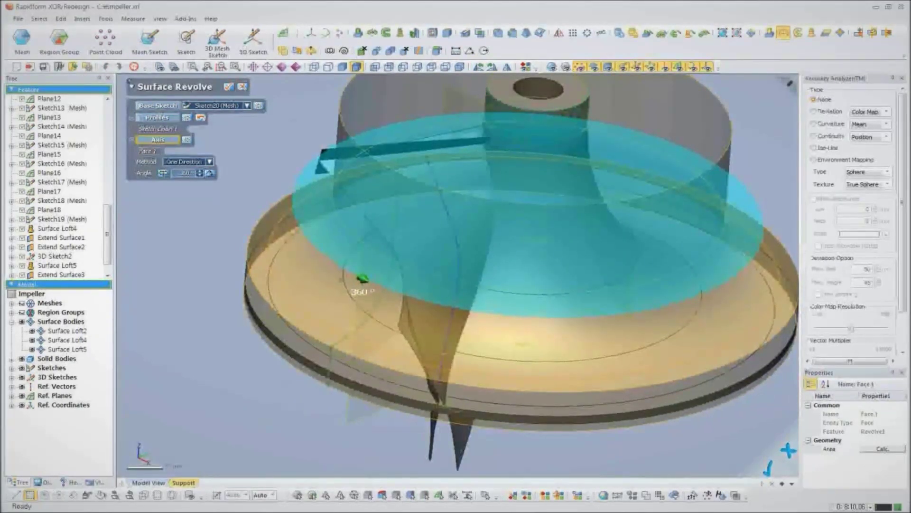
{"action": "left_click", "coordinate": [210, 162]}
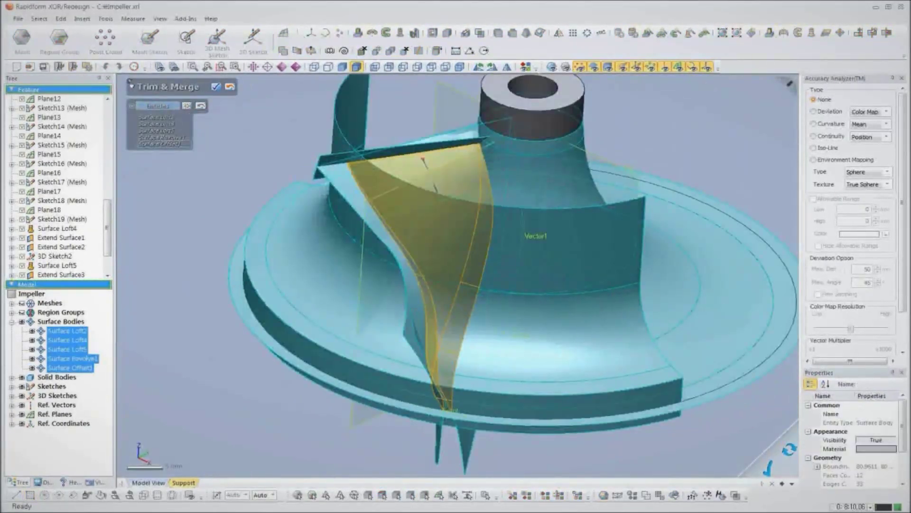
{"action": "left_click", "coordinate": [216, 87]}
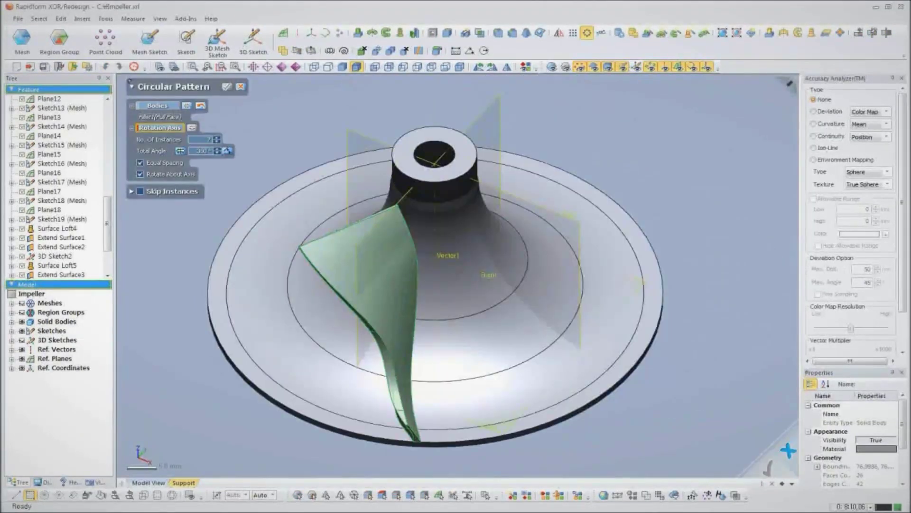
- Circular-pattern the filleted blade about the hub's cylindrical face with 7 equally spaced instances over 360°
{"action": "left_click", "coordinate": [435, 191]}
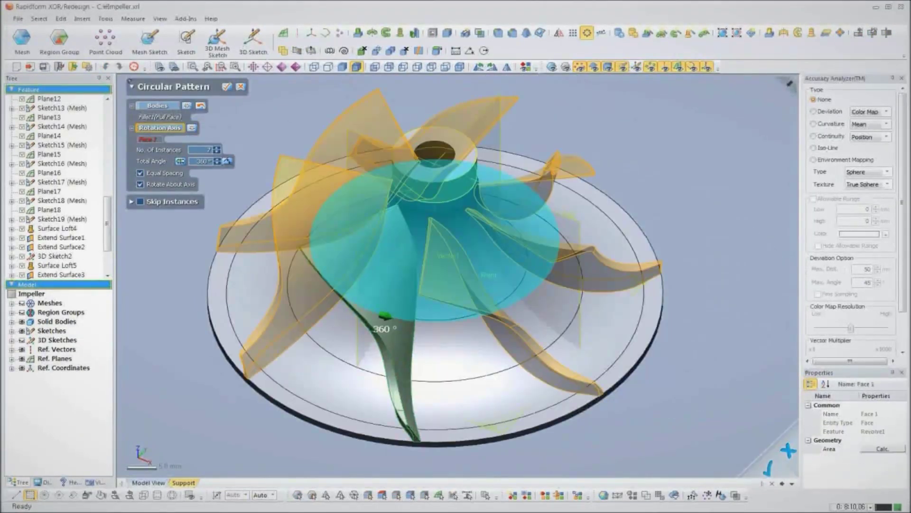
{"action": "key", "text": "Return"}
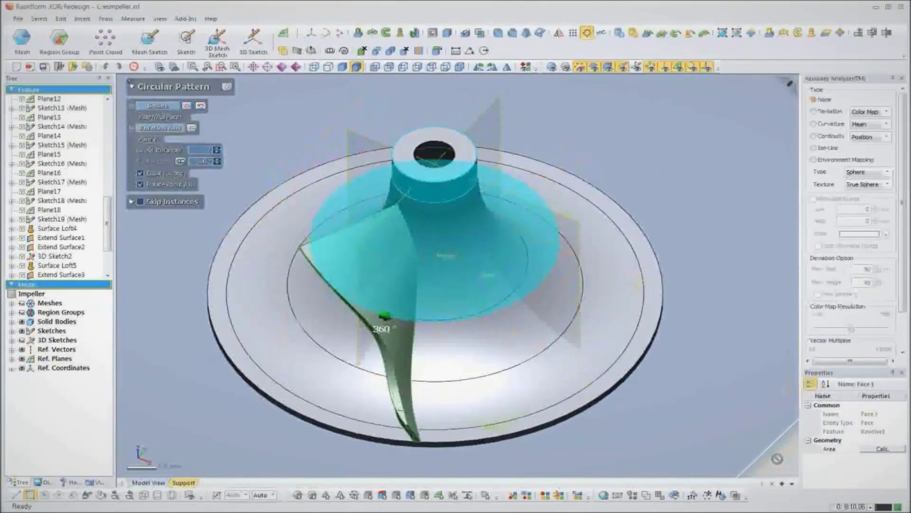
- Fillet the edges where the blades meet the hub with a constant radius of about 1.25 mm and tangent propagation
{"action": "key", "text": "ctrl+1"}
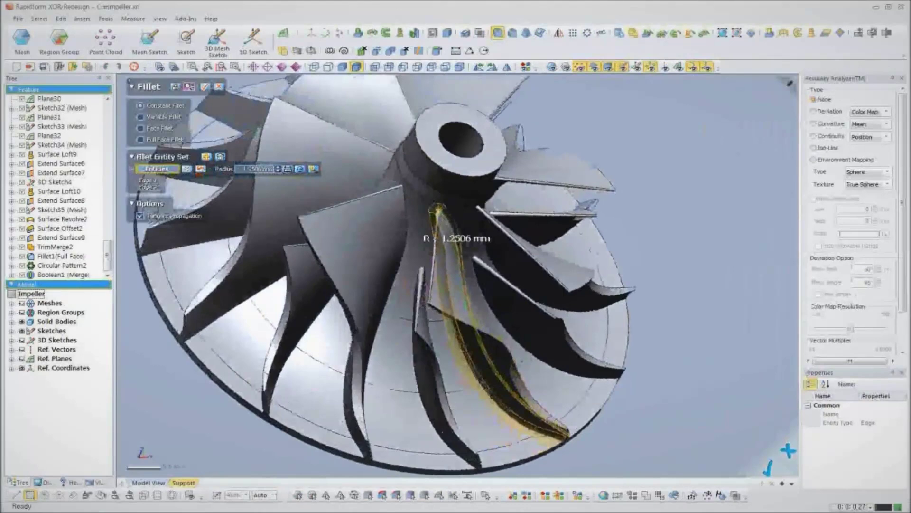
{"action": "right_click_drag", "start_coordinate": [475, 295], "coordinate": [434, 264]}
{"action": "scroll", "coordinate": [434, 264], "scroll_direction": "up", "scroll_amount": 4}
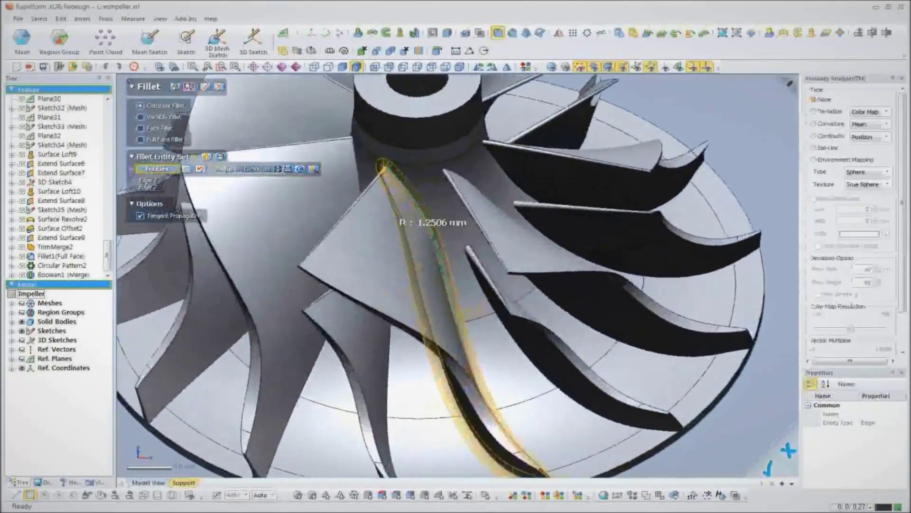
{"action": "key", "text": "Return"}
{"action": "scroll", "coordinate": [458, 273], "scroll_direction": "up", "scroll_amount": 1}
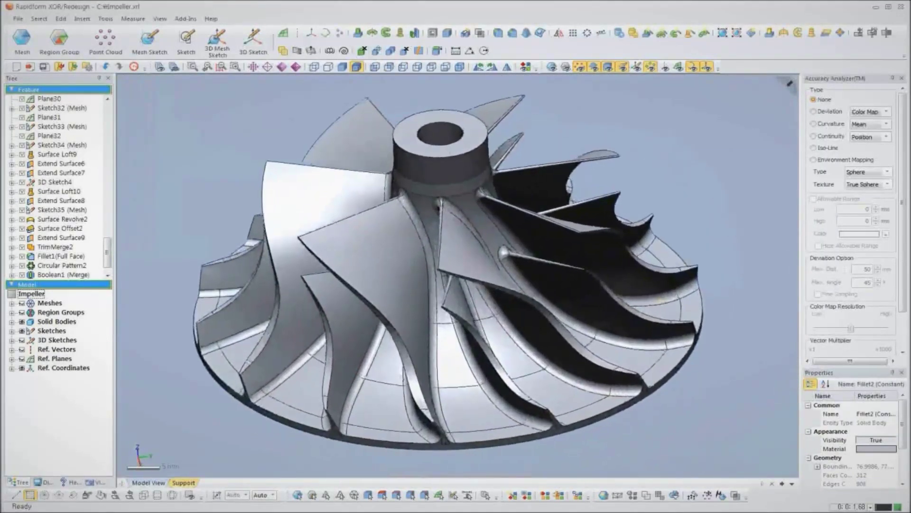
- Check the solid's deviation from the scan as a color map with a ±0.1 mm allowable tolerance, and turn the map off
{"action": "left_click", "coordinate": [813, 112]}
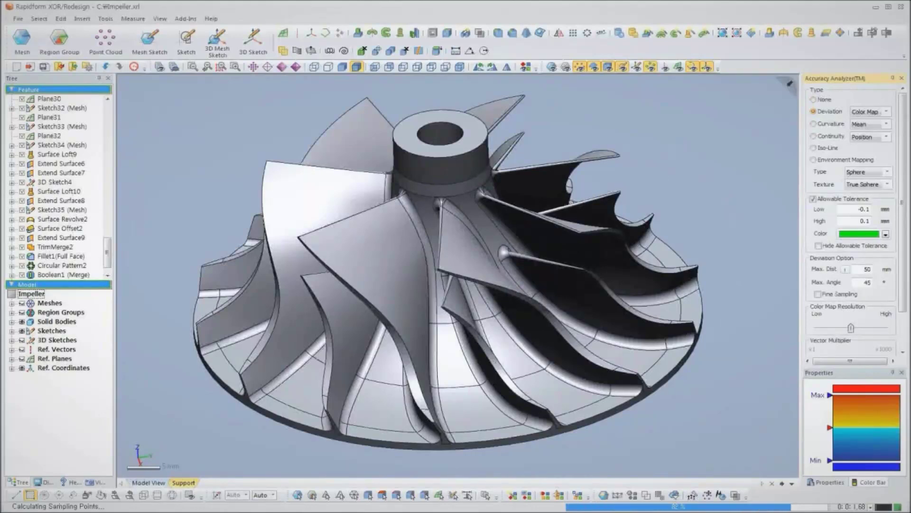
{"action": "right_click_drag", "start_coordinate": [446, 266], "coordinate": [423, 289]}
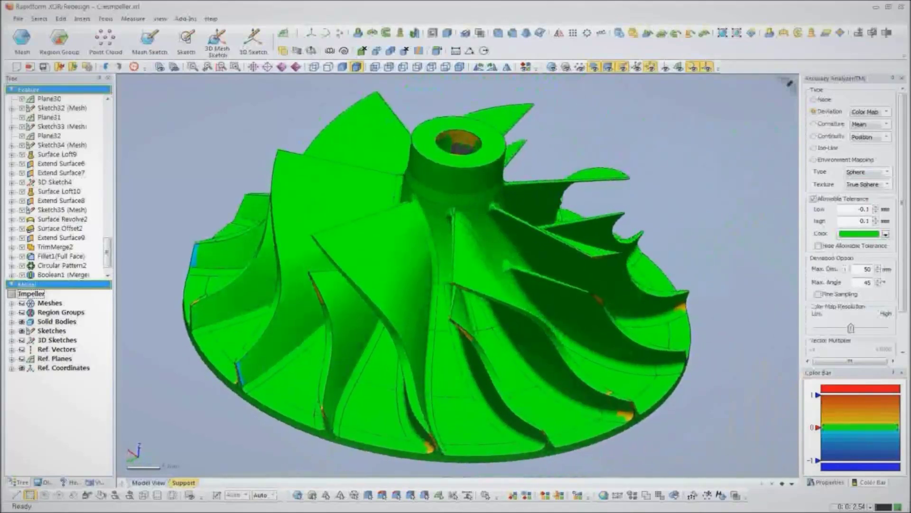
{"action": "left_click", "coordinate": [838, 160]}
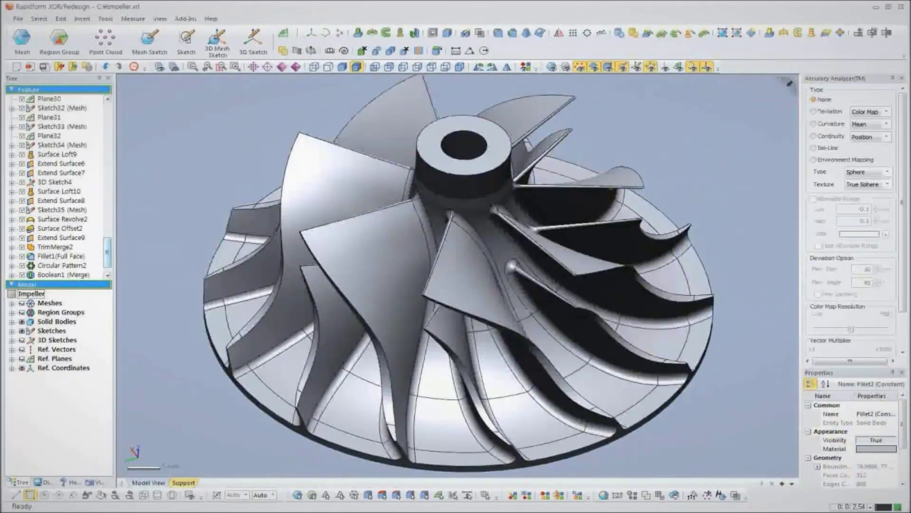
- Transfer the impeller's feature history to SolidWorks with liveTransfer and dismiss the build message
{"action": "left_click_drag", "start_coordinate": [108, 252], "coordinate": [107, 118]}
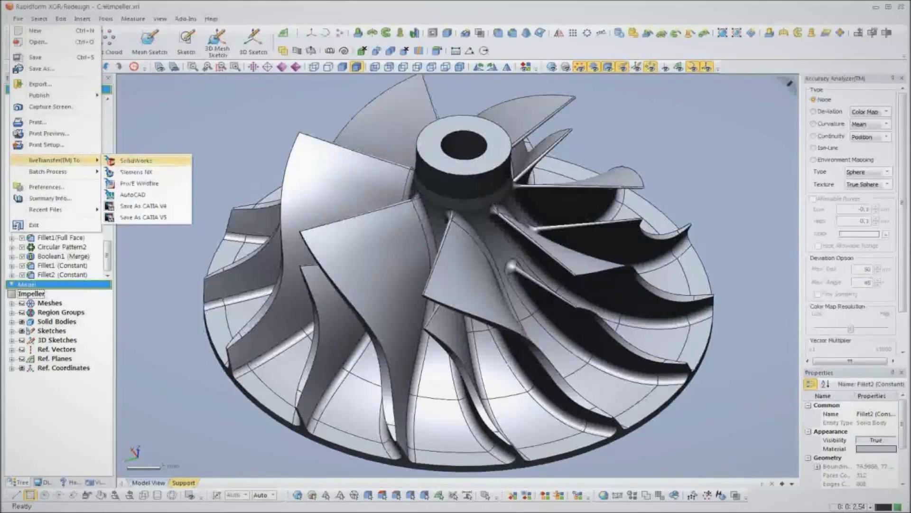
{"action": "left_click", "coordinate": [136, 161]}
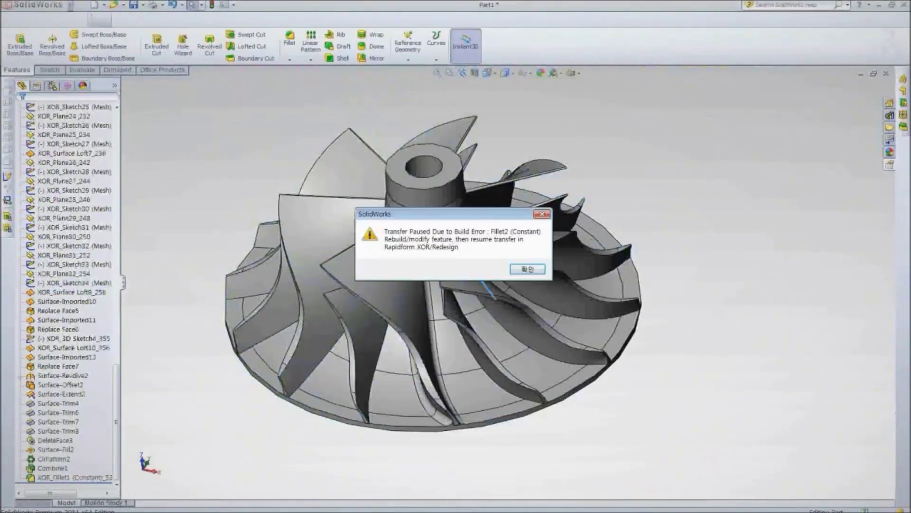
{"action": "key", "text": "Return"}
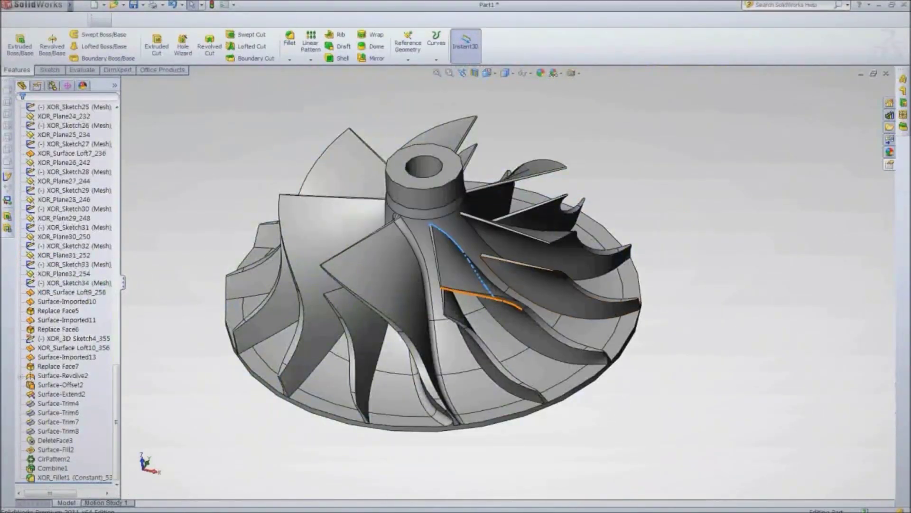
- Fillet the blade in SolidWorks ahead of its circular pattern, and resume the transfer to bring in the remaining root fillet
{"action": "scroll", "coordinate": [365, 231], "scroll_direction": "down", "scroll_amount": 4}
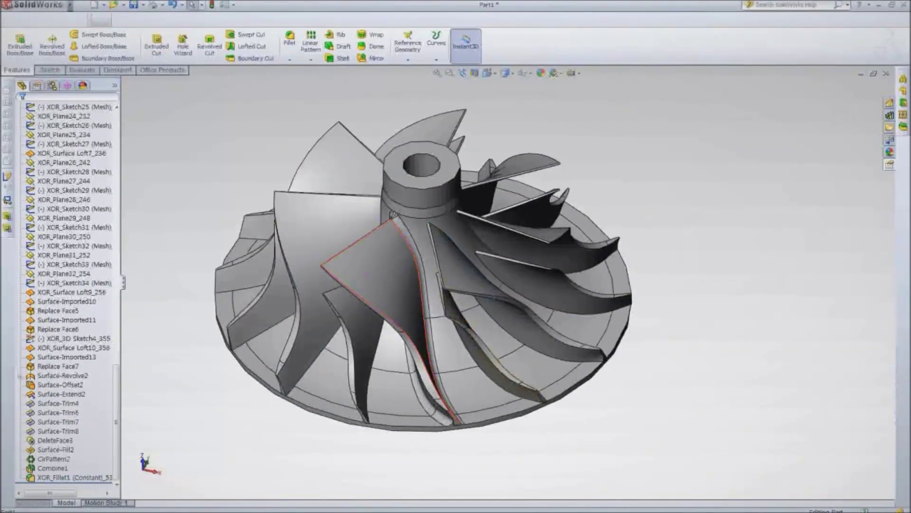
{"action": "left_click", "coordinate": [289, 38]}
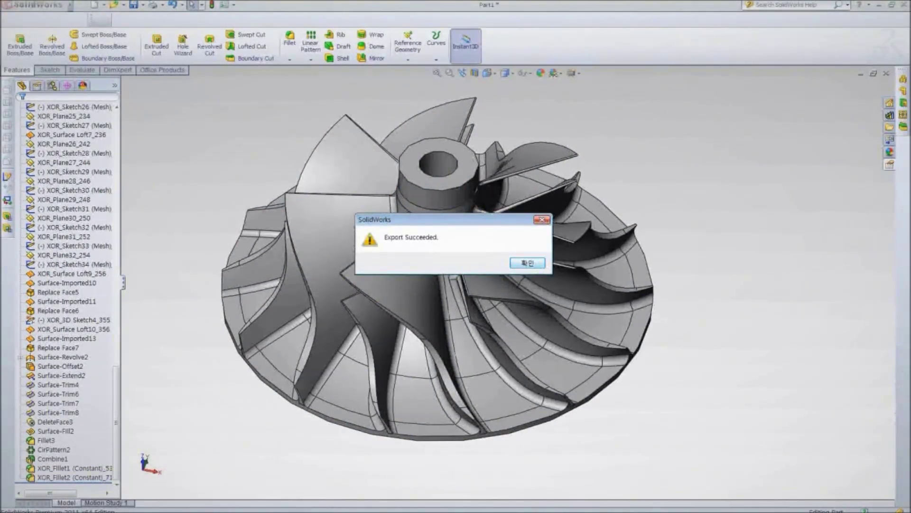
{"action": "key", "text": "Return"}
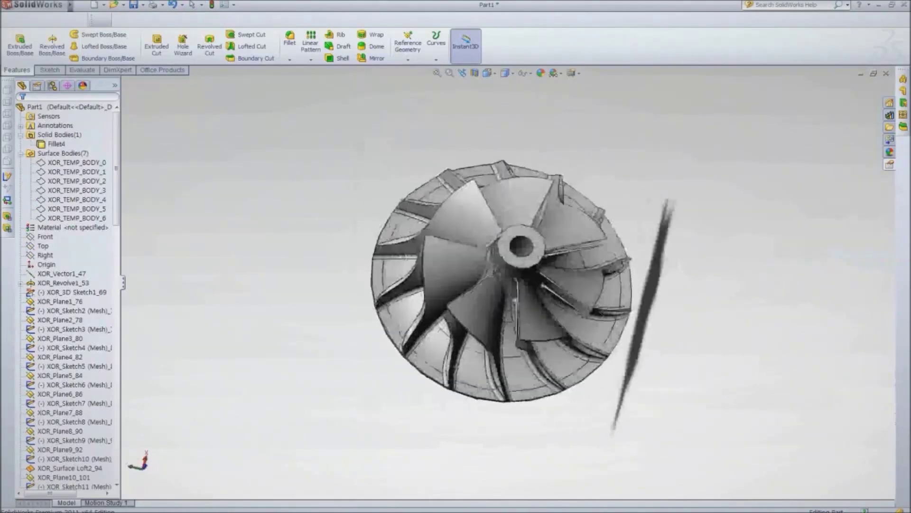
{"action": "middle_click_drag", "start_coordinate": [515, 304], "coordinate": [520, 260]}
{"action": "scroll", "coordinate": [520, 260], "scroll_direction": "down", "scroll_amount": 3}
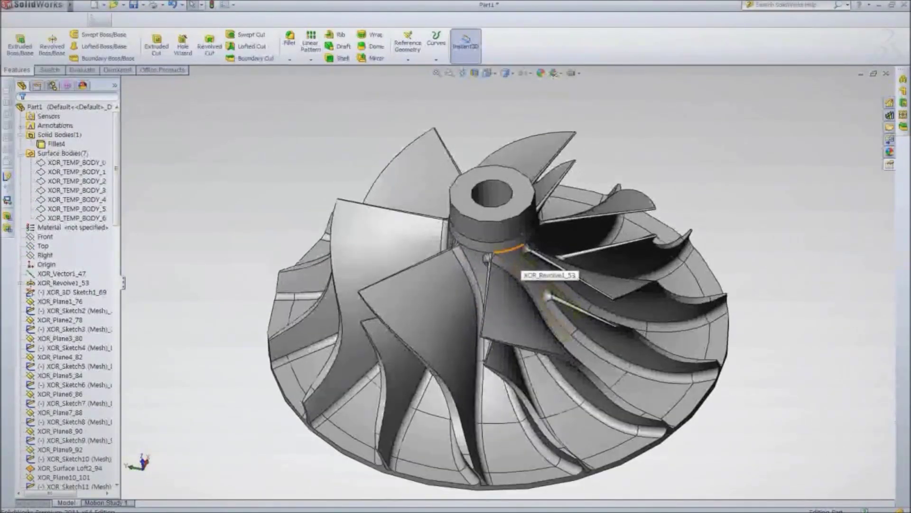